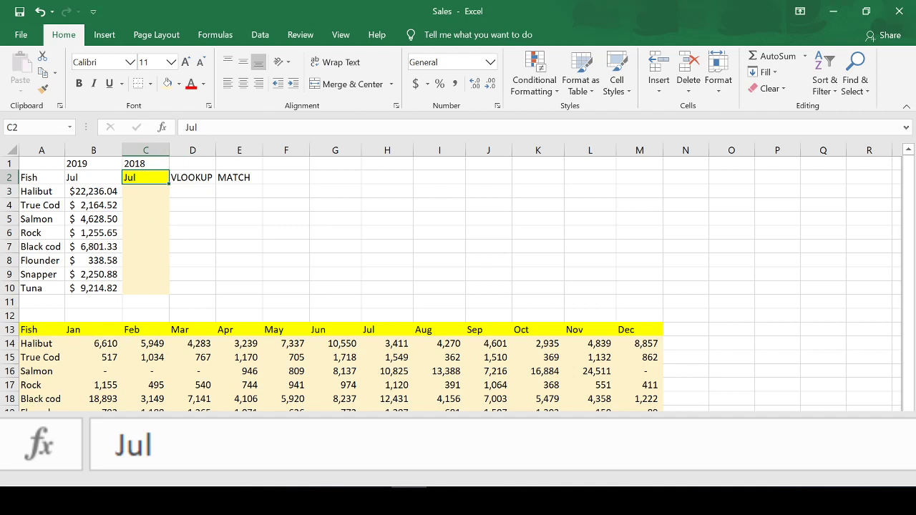
Enter =VLOOKUP(A3,$13:$21,8,FALSE) in D3 to look up Halibut's July sales in the table below.
left_click(178, 192)
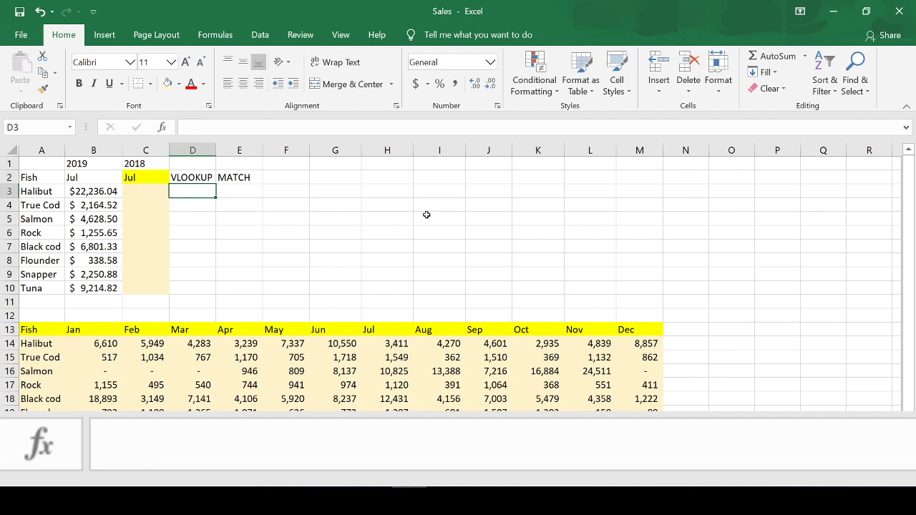
type("=vlookup")
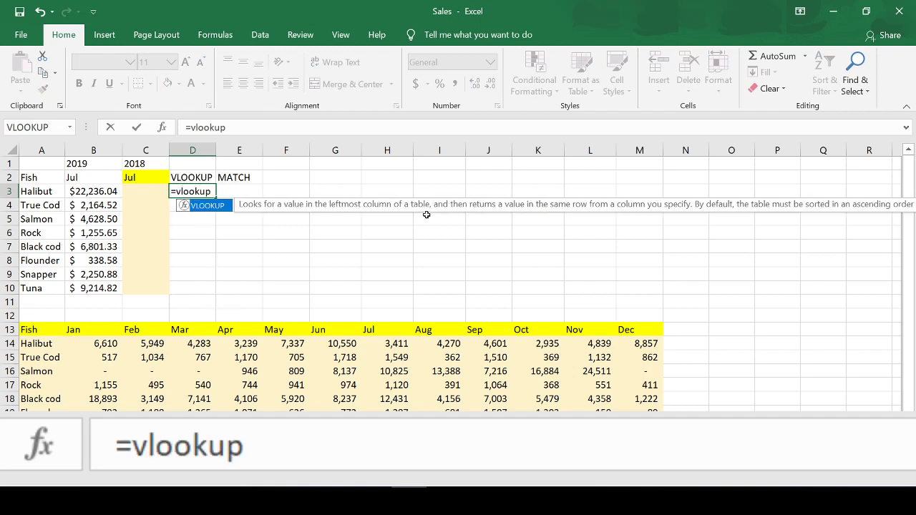
type("(")
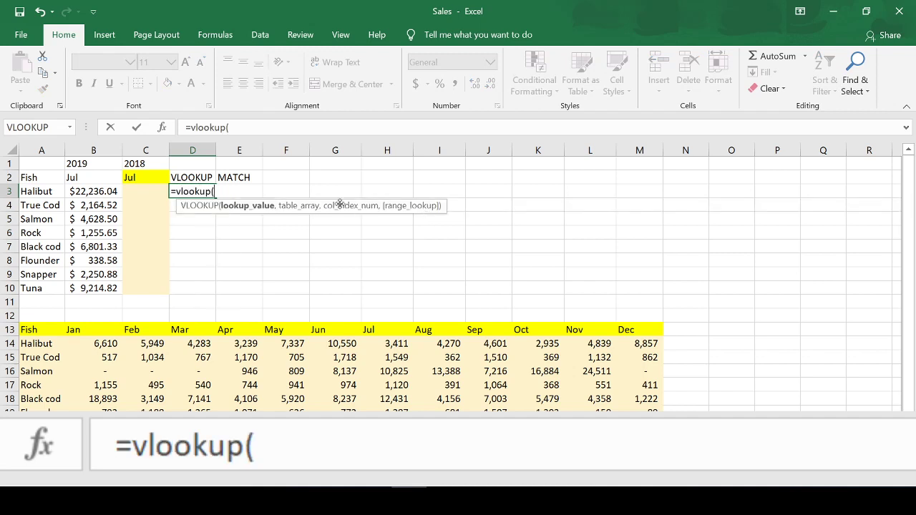
left_click(26, 191)
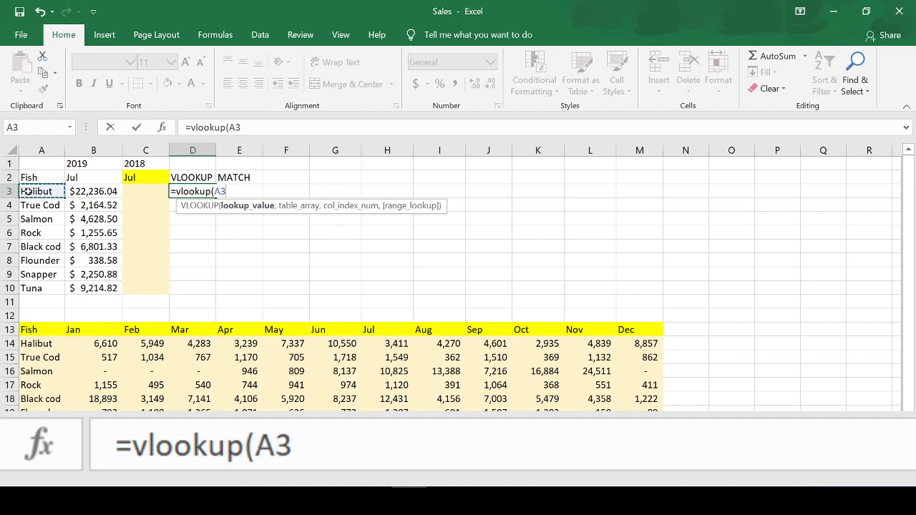
type(",")
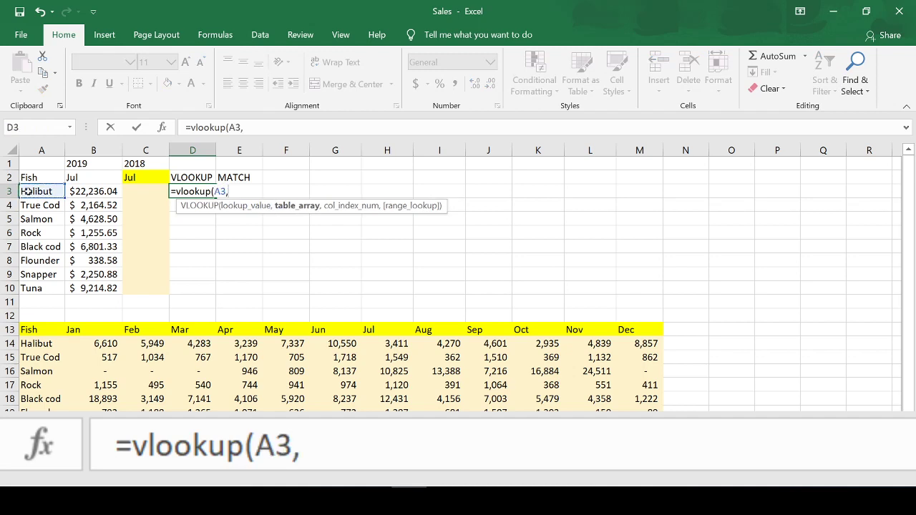
left_click_drag(9, 330, 9, 439)
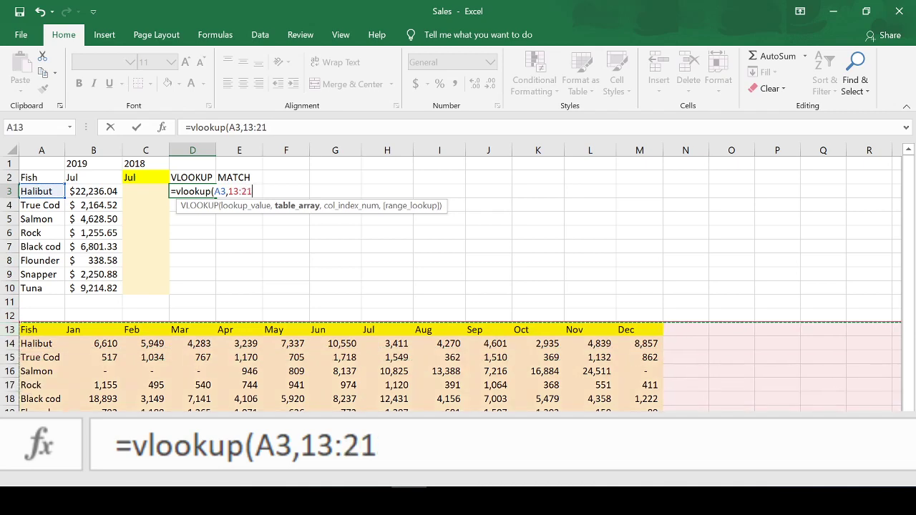
scroll(164, 335, "down", 1)
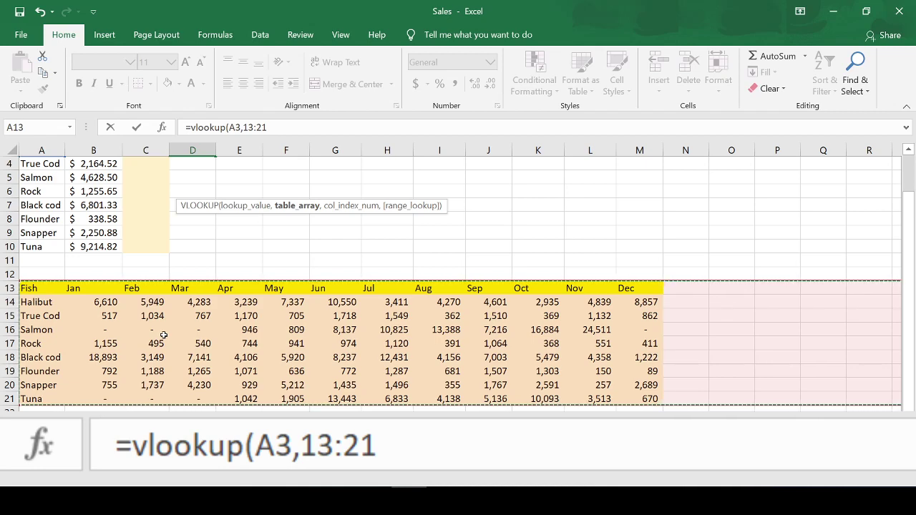
key("F4")
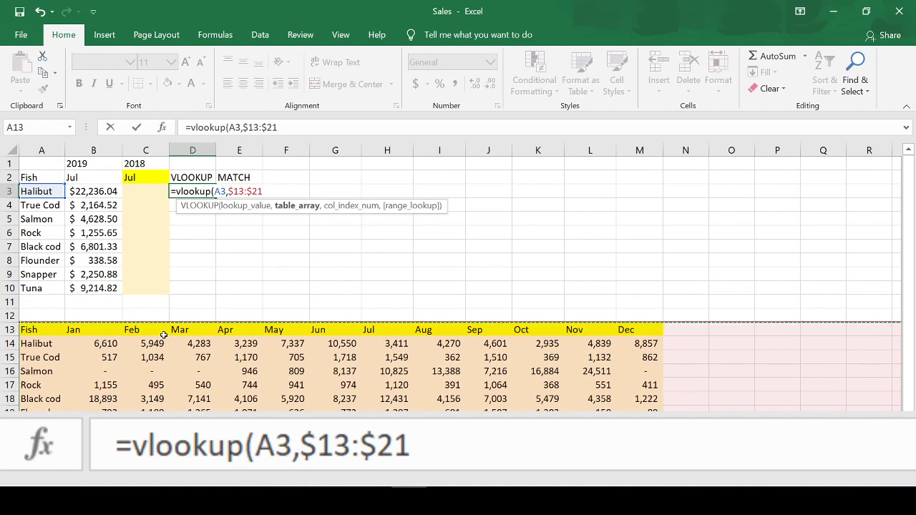
type(",")
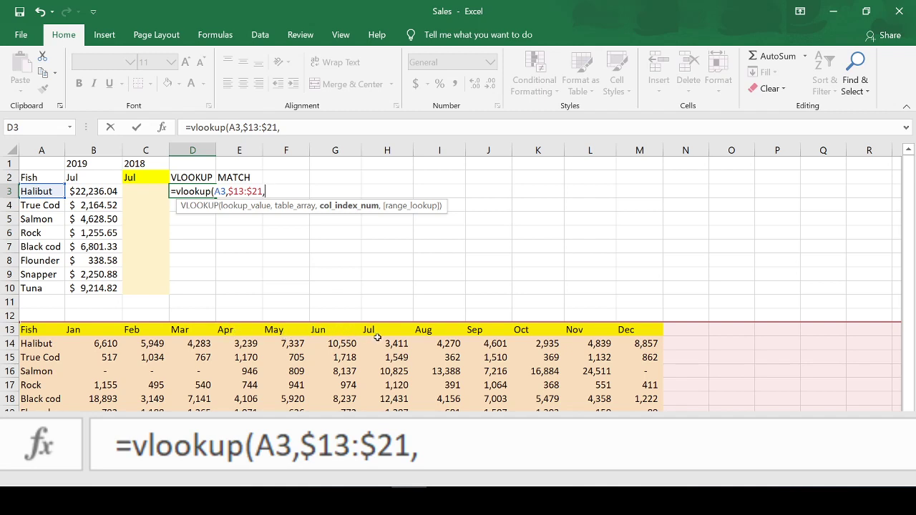
type("8,")
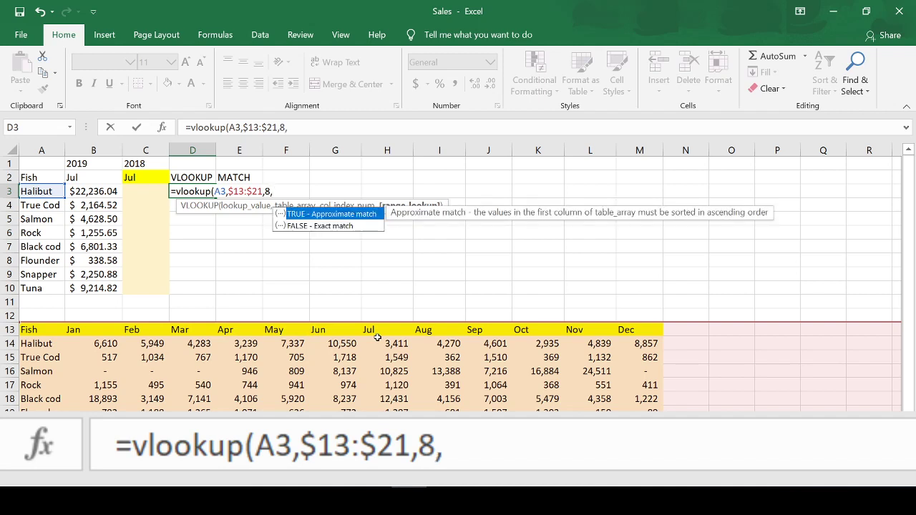
type("false)")
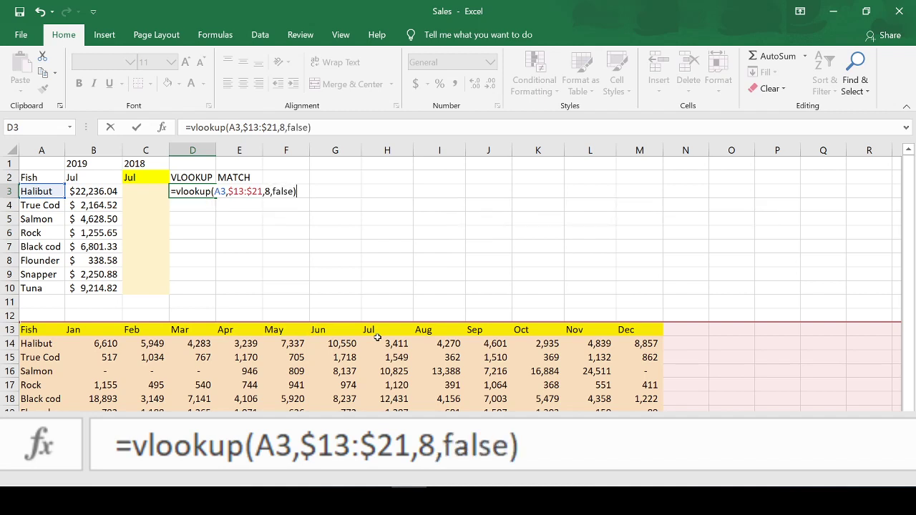
key("Return")
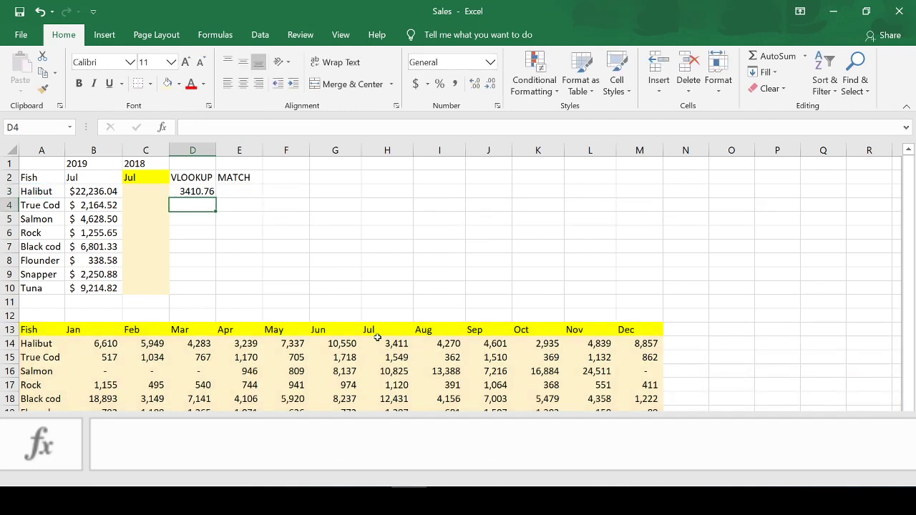
Compare the VLOOKUP result in D3 with Halibut's Jul entry in the table and examine the formula's column index argument.
left_click(186, 191)
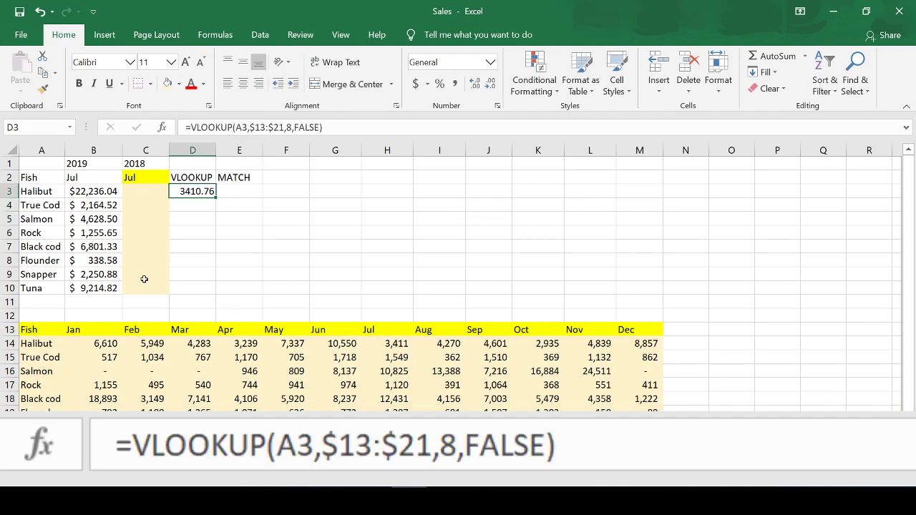
left_click(369, 330)
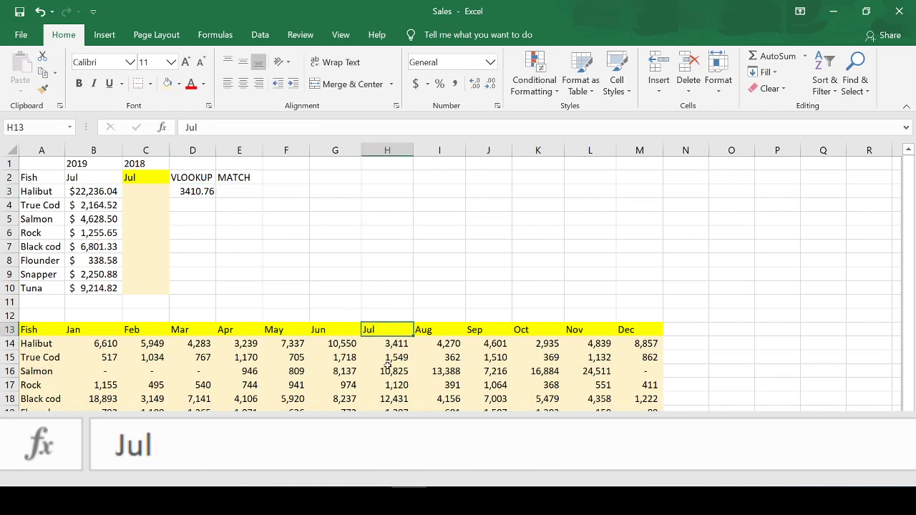
key("Down")
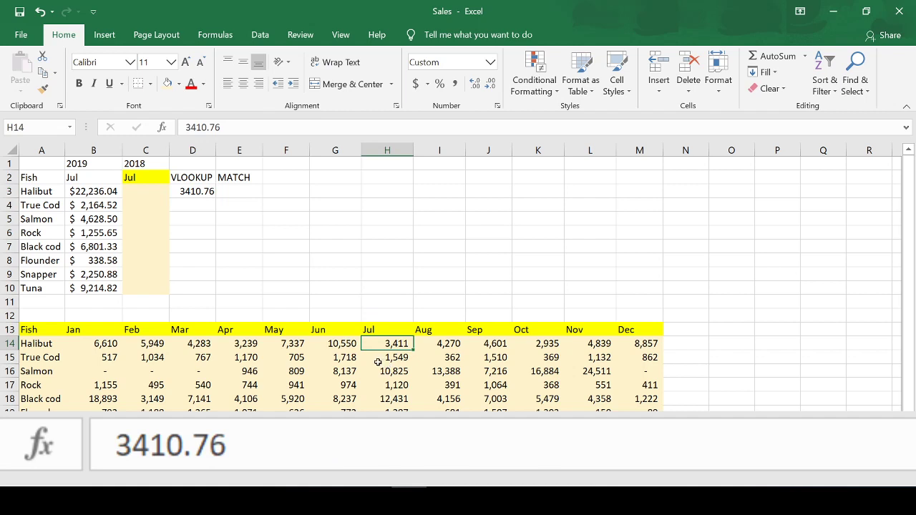
left_click(195, 193)
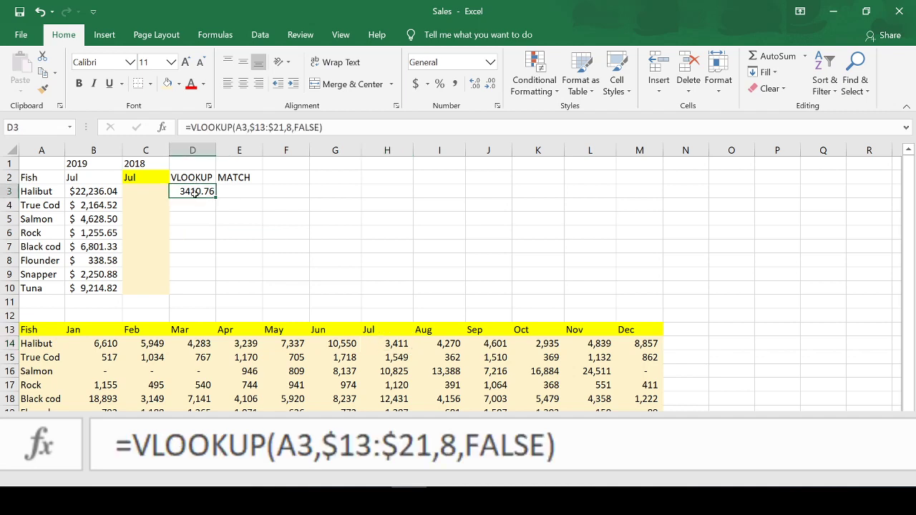
left_click(286, 128)
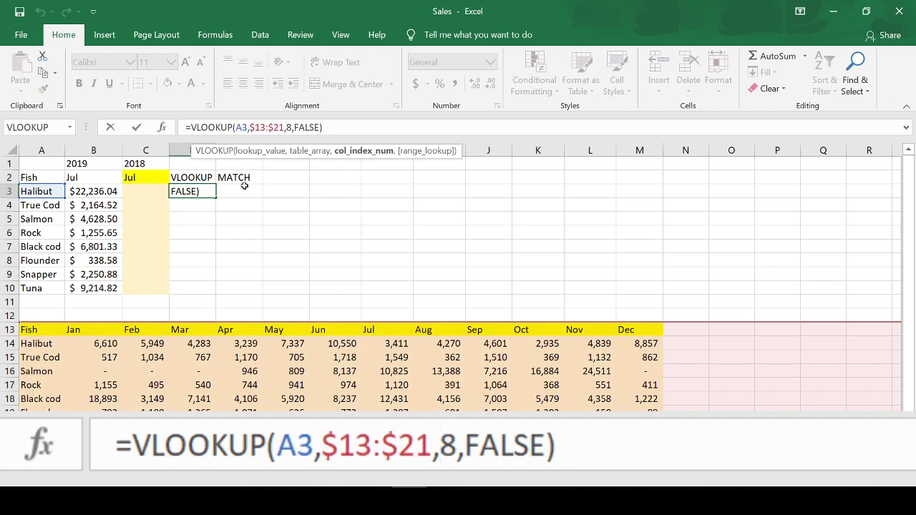
key("Return")
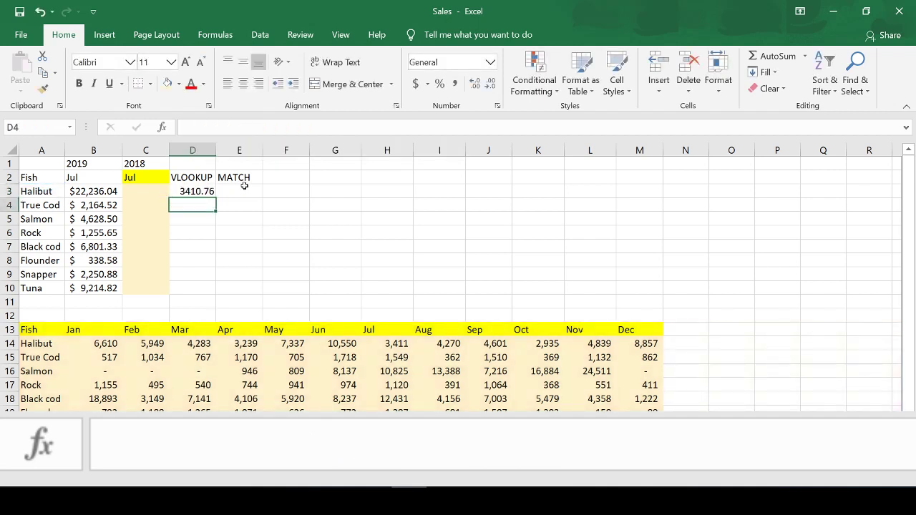
key("Up")
Highlight cell E3 under the MATCH header with a yellow fill.
left_click(244, 188)
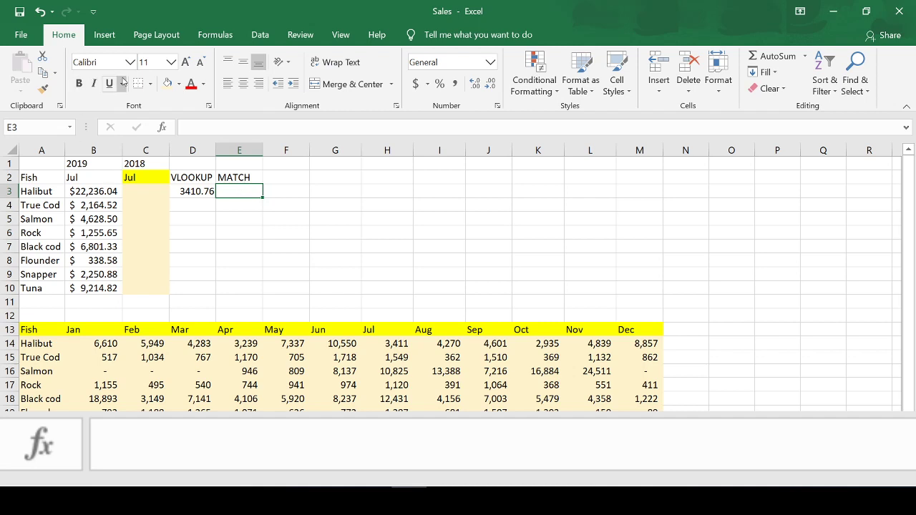
left_click(180, 84)
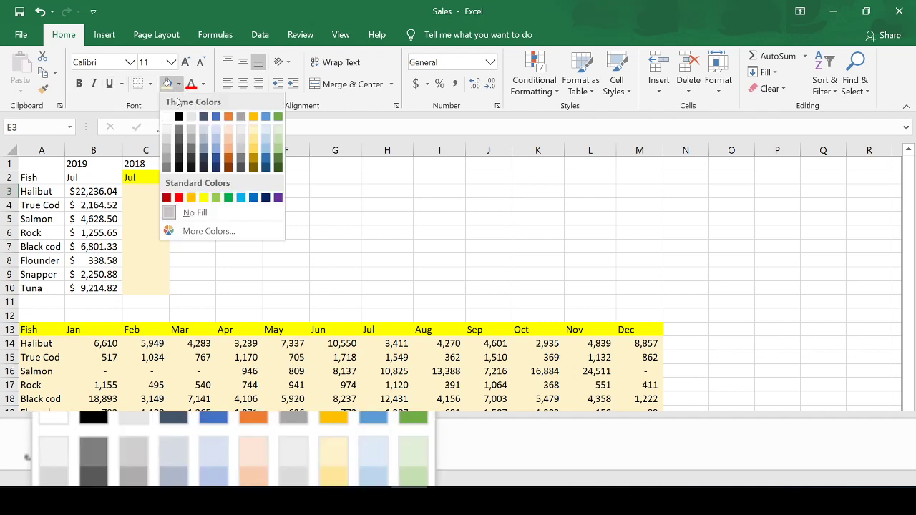
left_click(204, 191)
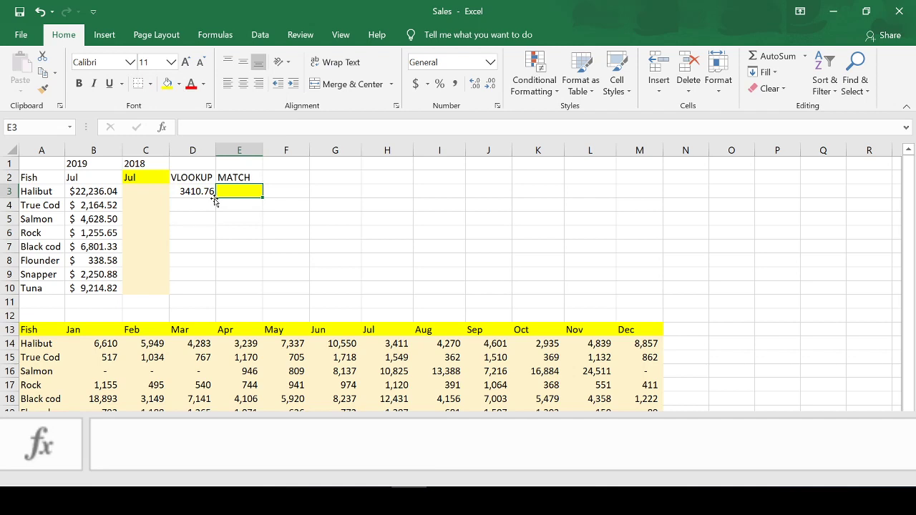
Enter =MATCH($C$2,13:13,0) in E3 to find the position of the C2 month in the header row.
type("=match")
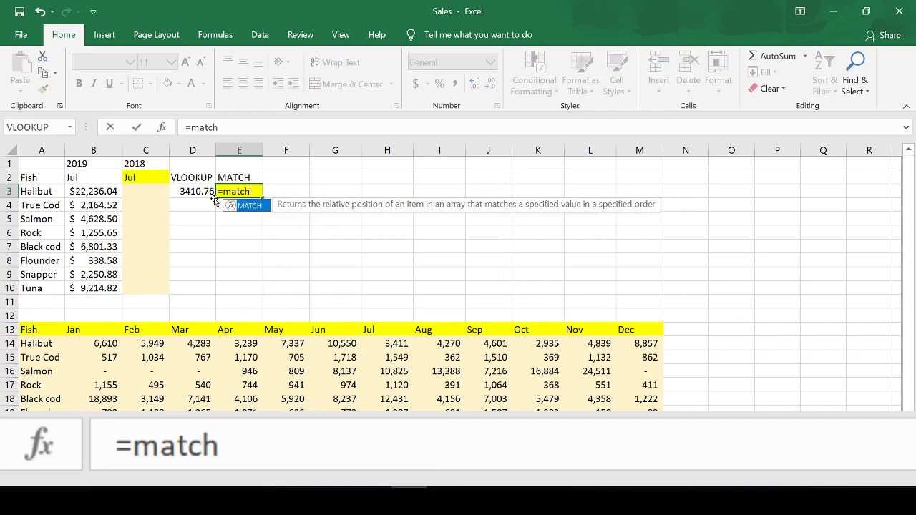
type("(")
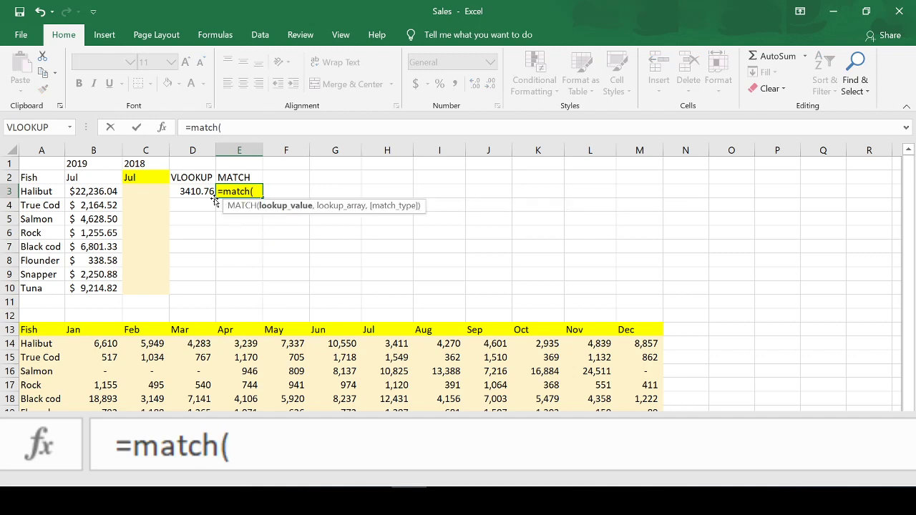
left_click(140, 182)
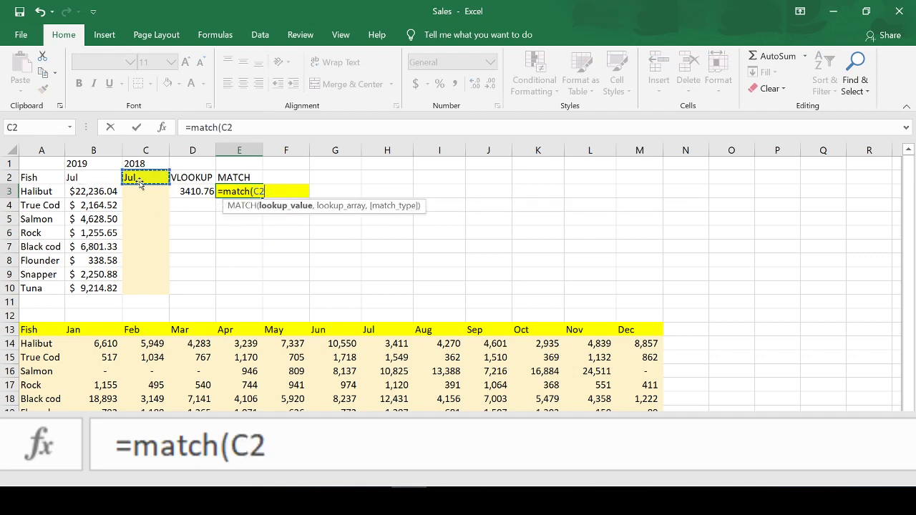
key("F4")
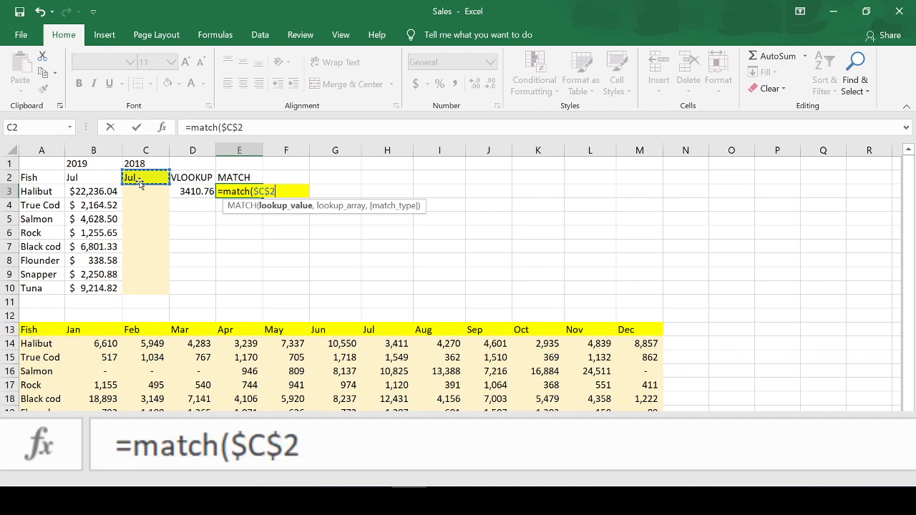
type(",")
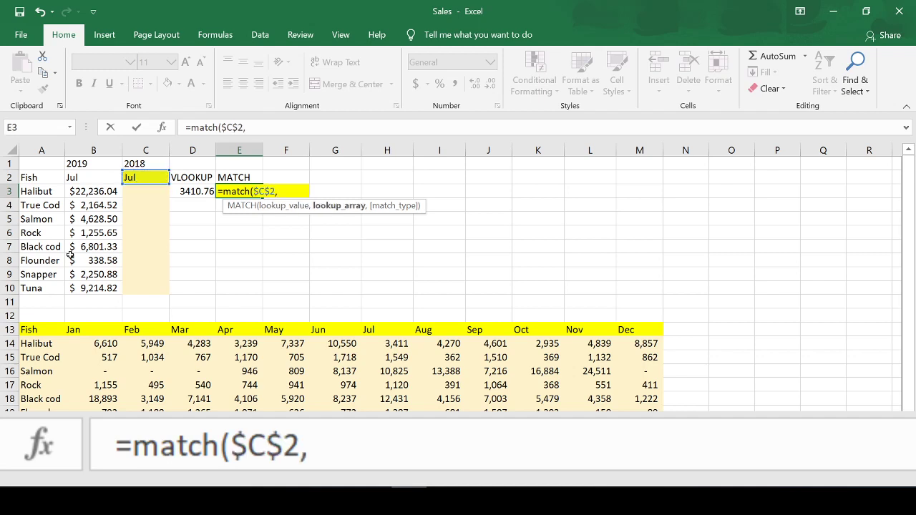
left_click(11, 329)
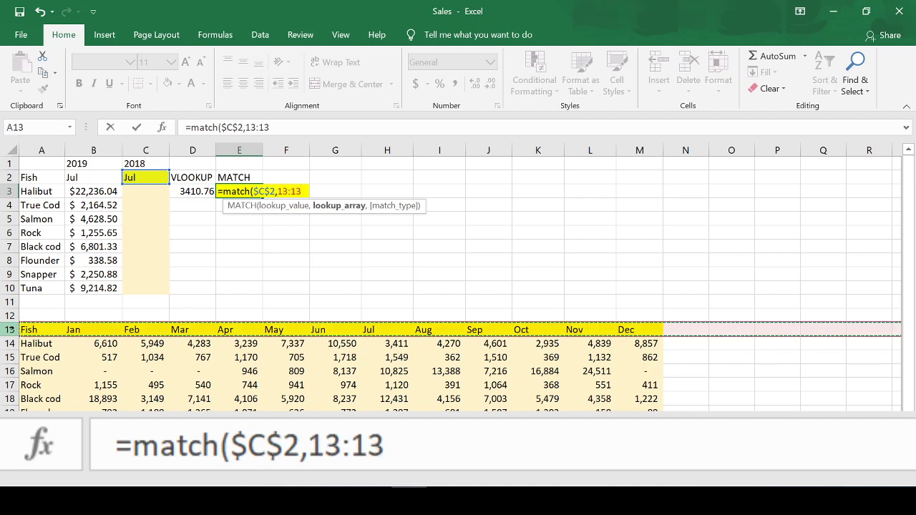
type(",")
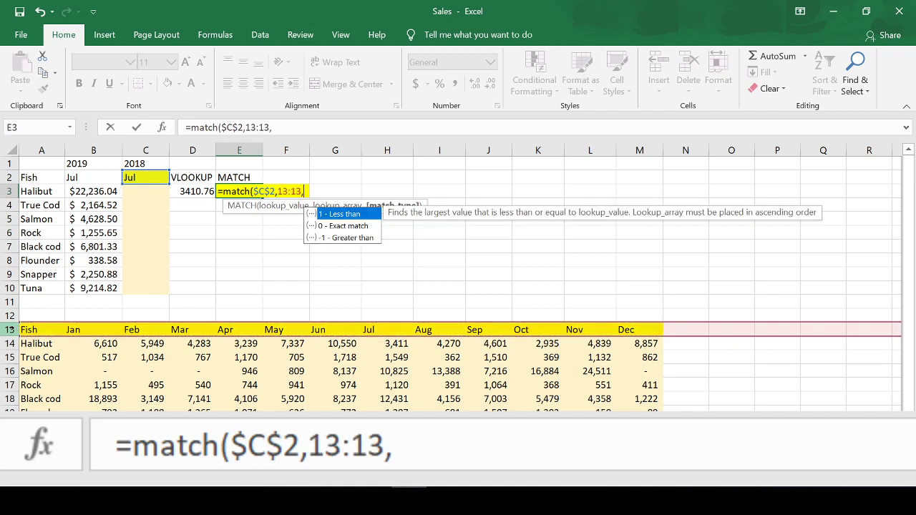
type("0")
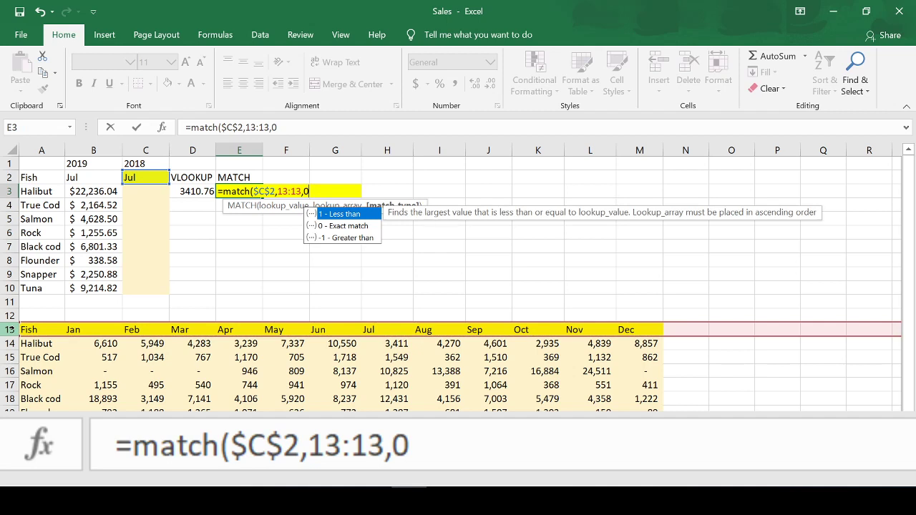
type(")")
key("Return")
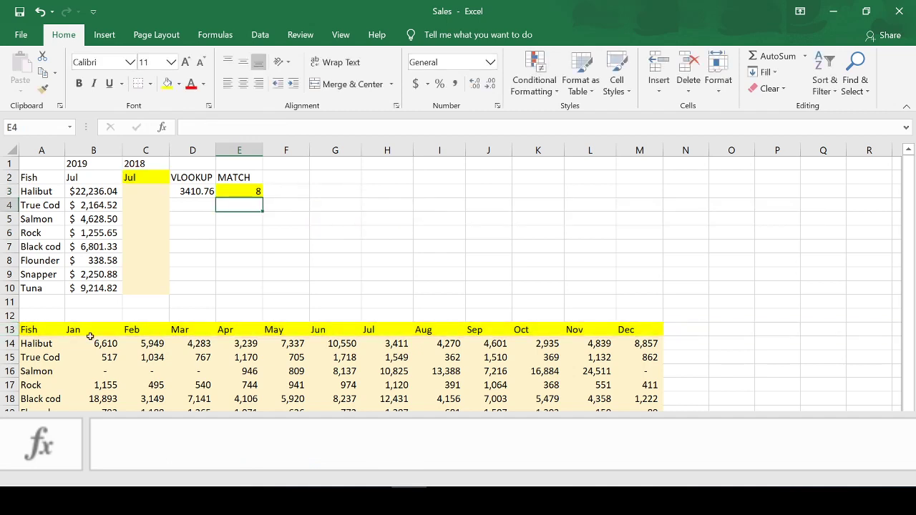
Copy the MATCH formula from E3 down to E10 and make the row 13 lookup array in E3 an absolute reference.
left_click(236, 191)
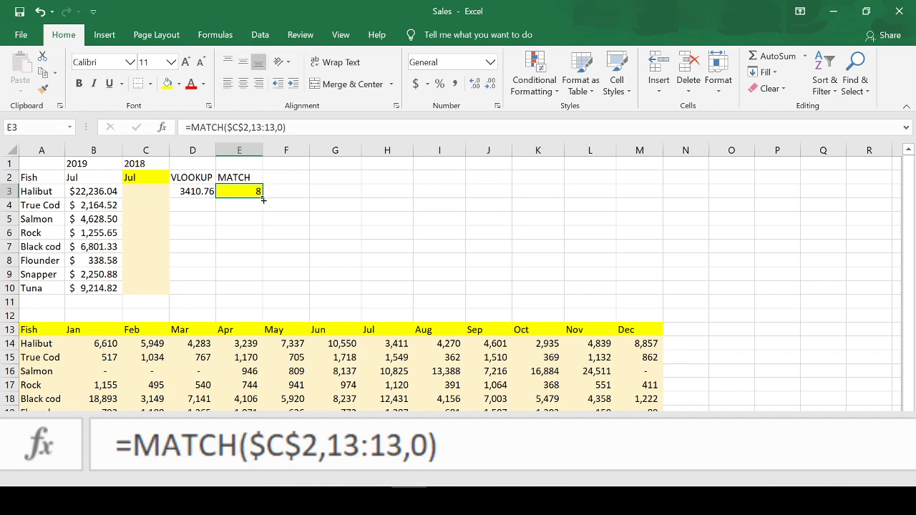
left_click_drag(261, 200, 252, 291)
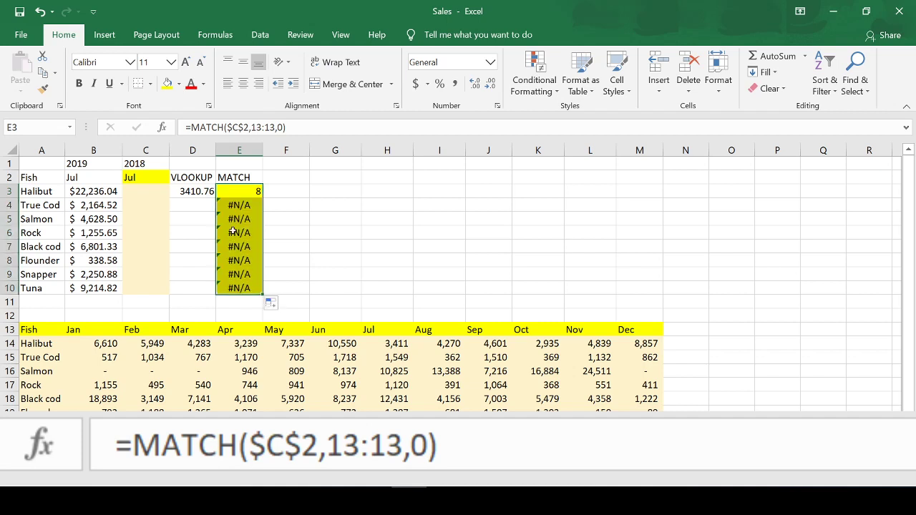
left_click(243, 194)
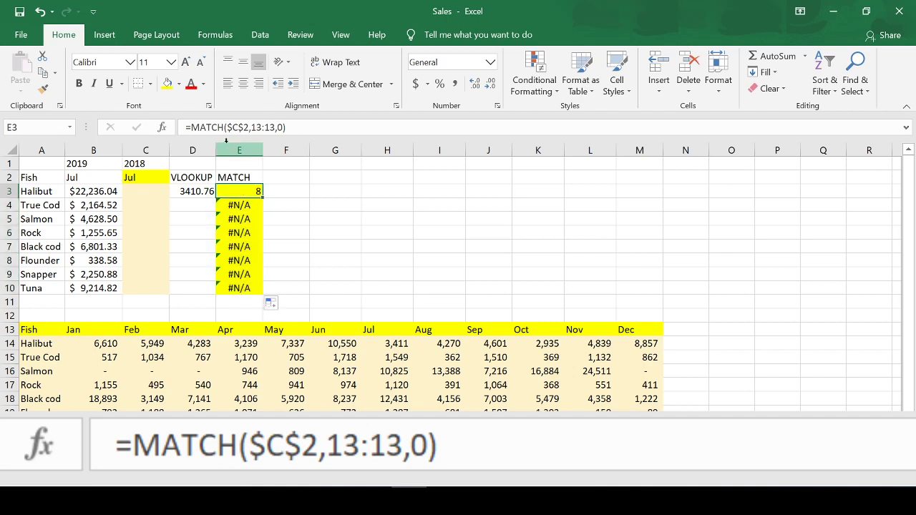
left_click(274, 127)
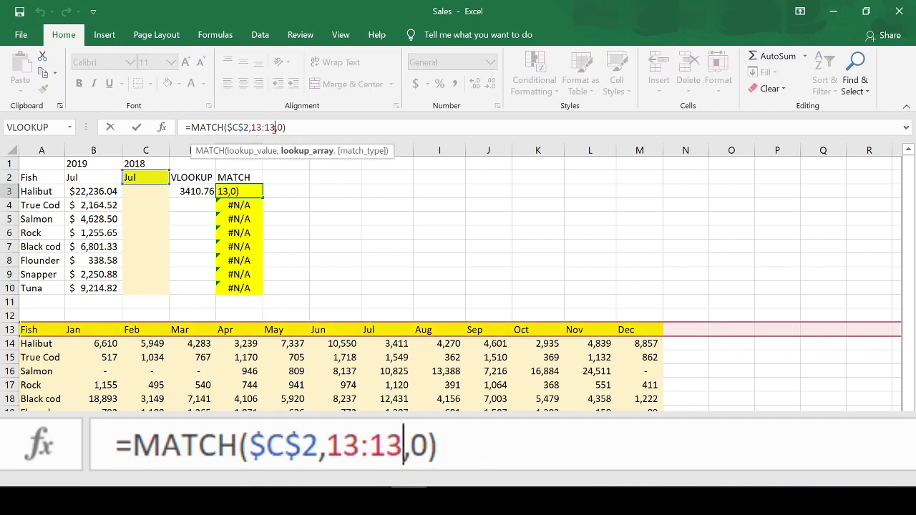
key("F4")
key("Return")
key("Up")
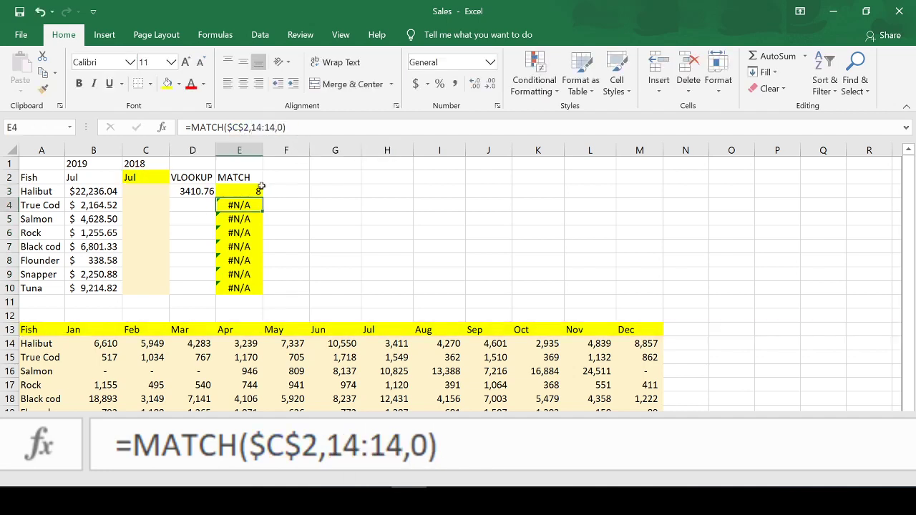
Copy the MATCH formula with its absolute row 13 reference from E3 down to E10 and change the month in C2 to Jan.
left_click_drag(262, 200, 249, 296)
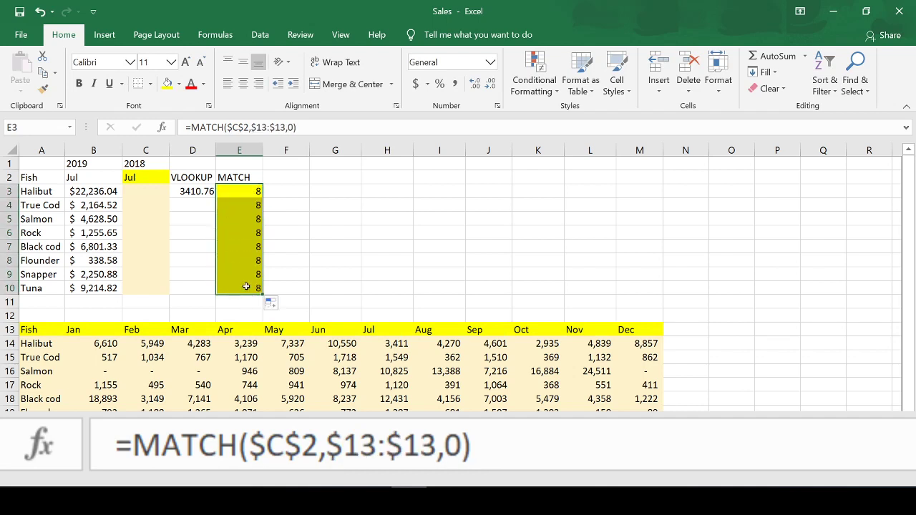
left_click(156, 184)
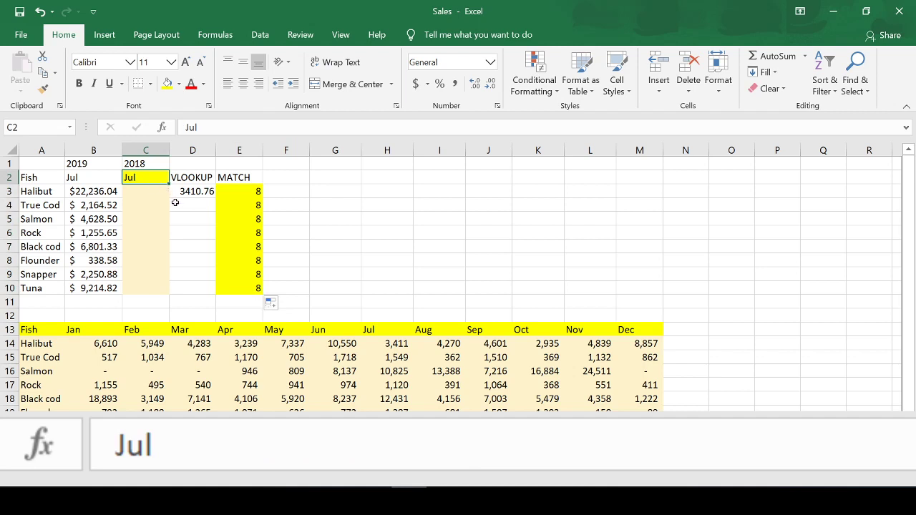
type("J")
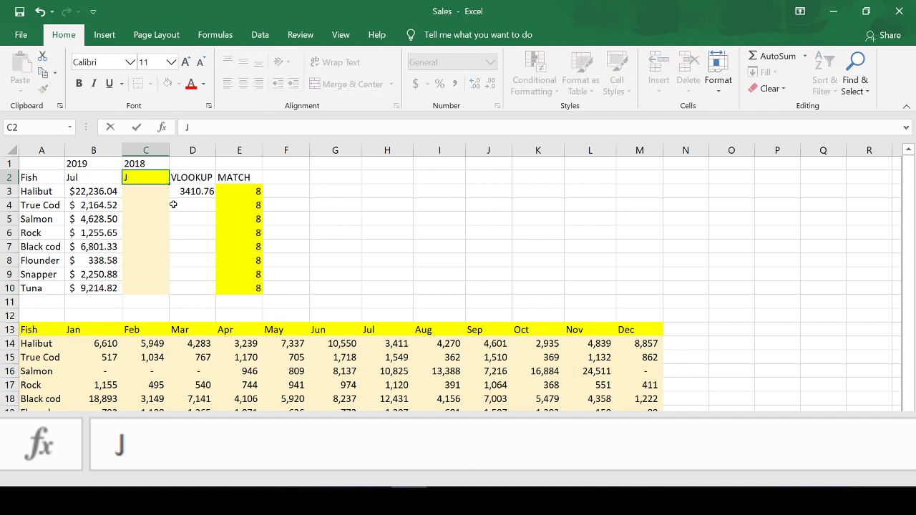
type("an")
key("Return")
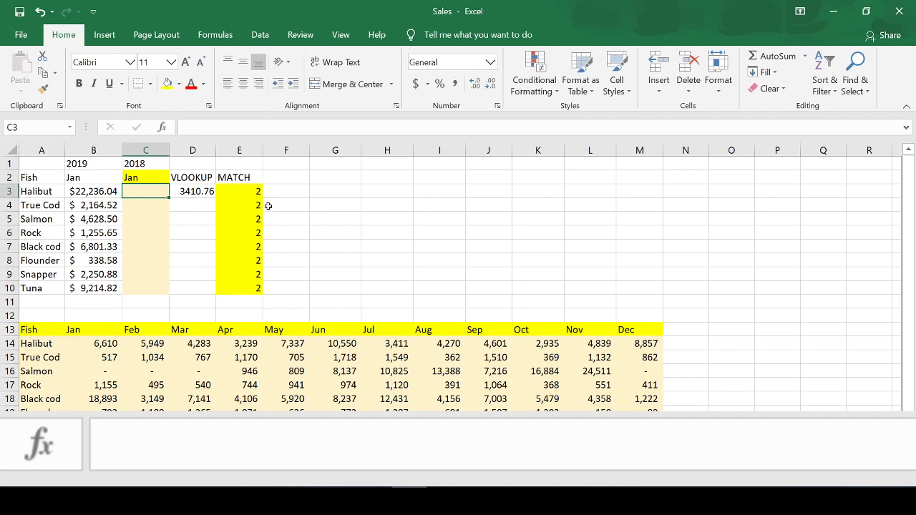
Copy the VLOOKUP formula from D3 down to D10 and compare the results with the monthly table's Jul column.
left_click(204, 188)
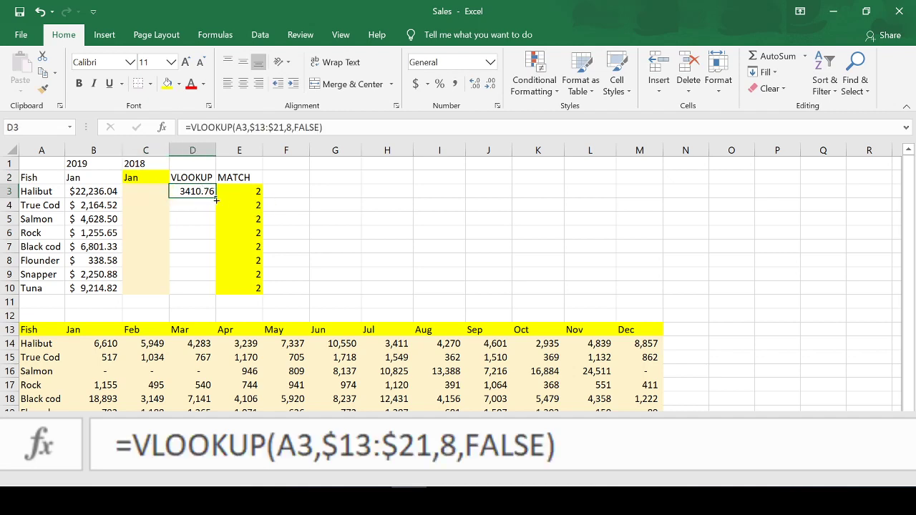
left_click_drag(216, 201, 200, 290)
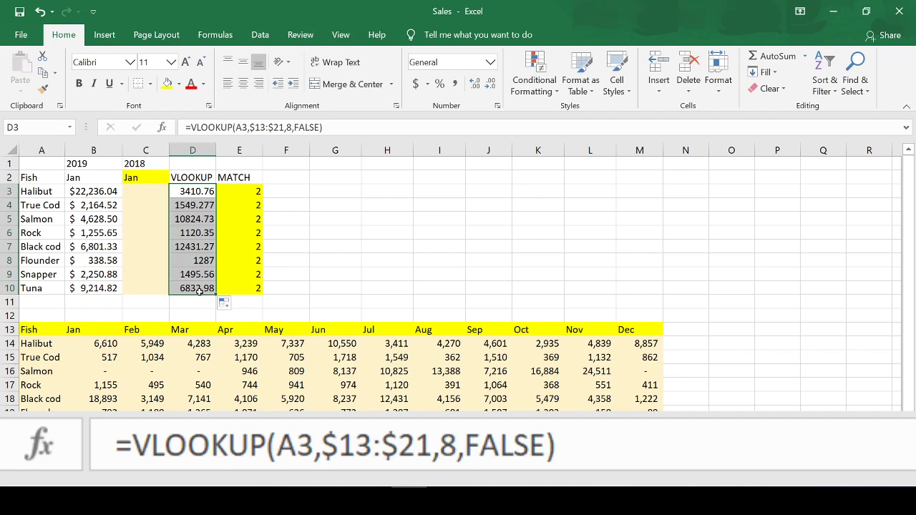
scroll(195, 299, "down", 1)
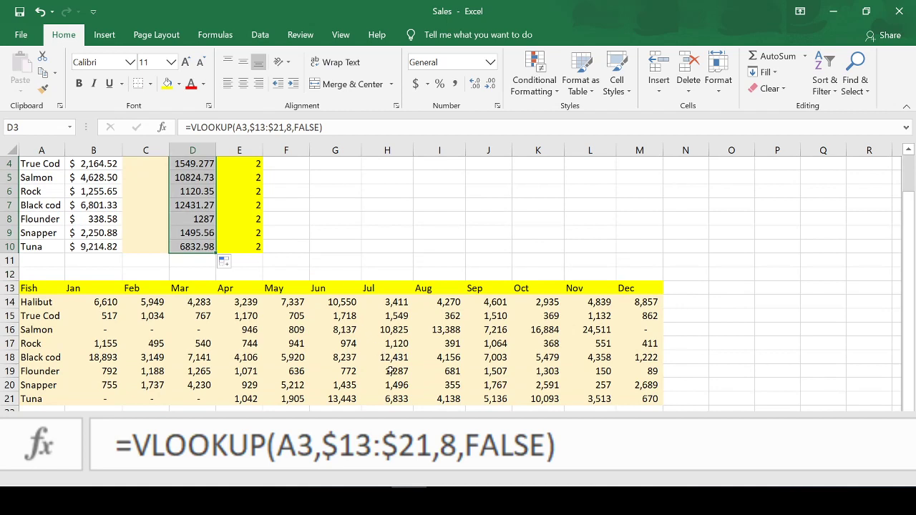
left_click_drag(391, 399, 380, 300)
scroll(379, 303, "up", 1)
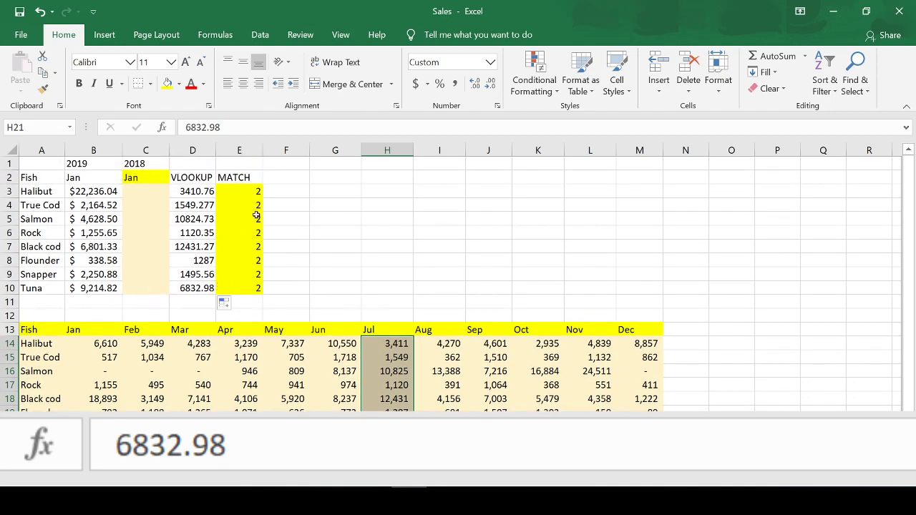
Replace the column index 8 in D3's VLOOKUP with MATCH($C$2,$13:$13,0), copied from the formula in E3.
left_click(193, 196)
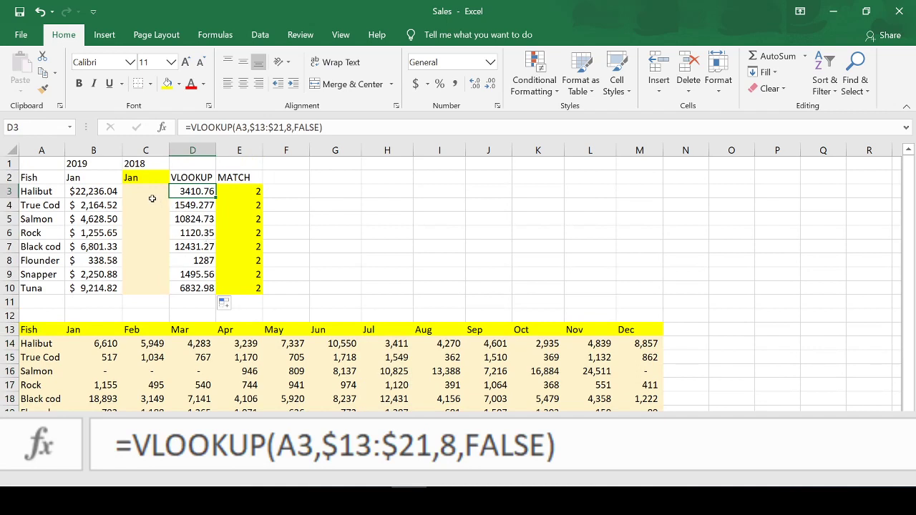
left_click(240, 190)
left_click_drag(295, 127, 192, 136)
key("ctrl+c")
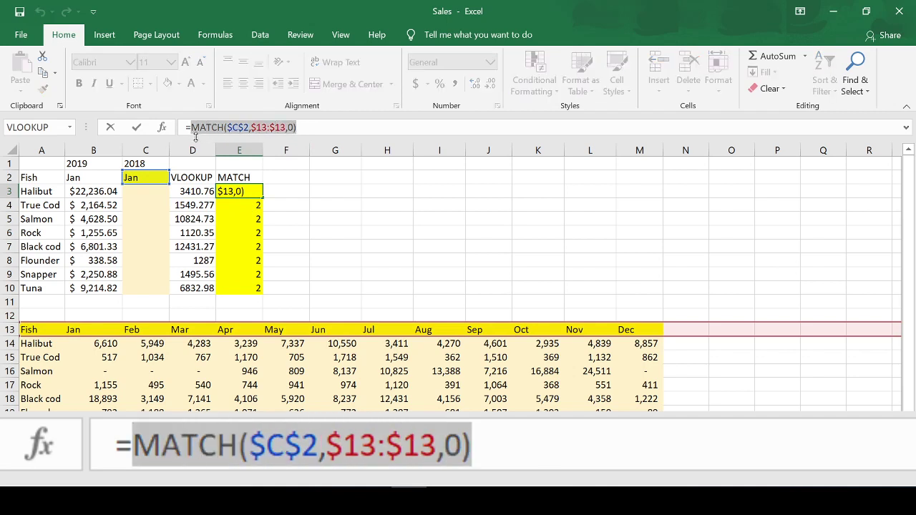
key("Return")
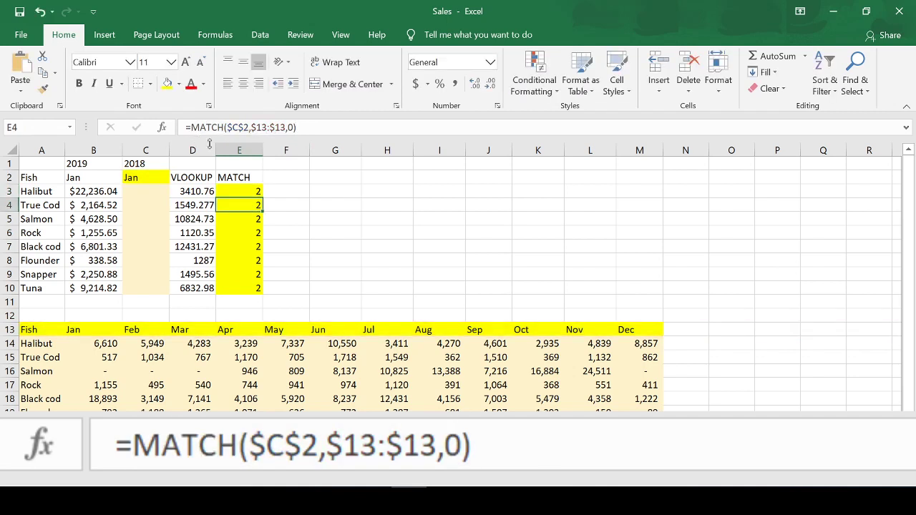
left_click(203, 193)
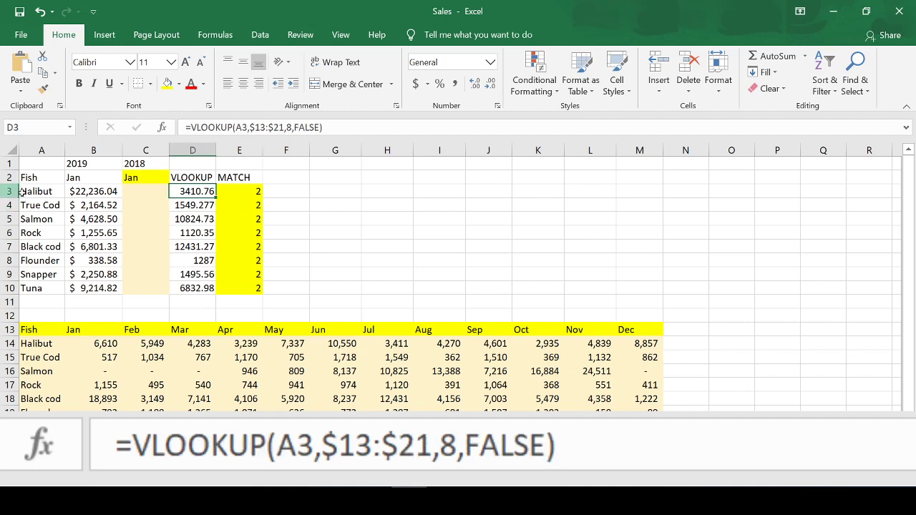
double_click(287, 127)
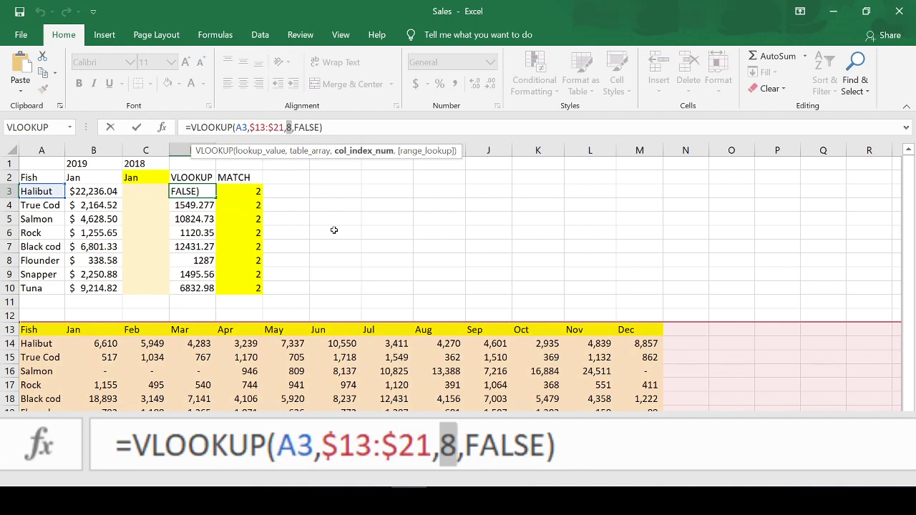
key("ctrl+v")
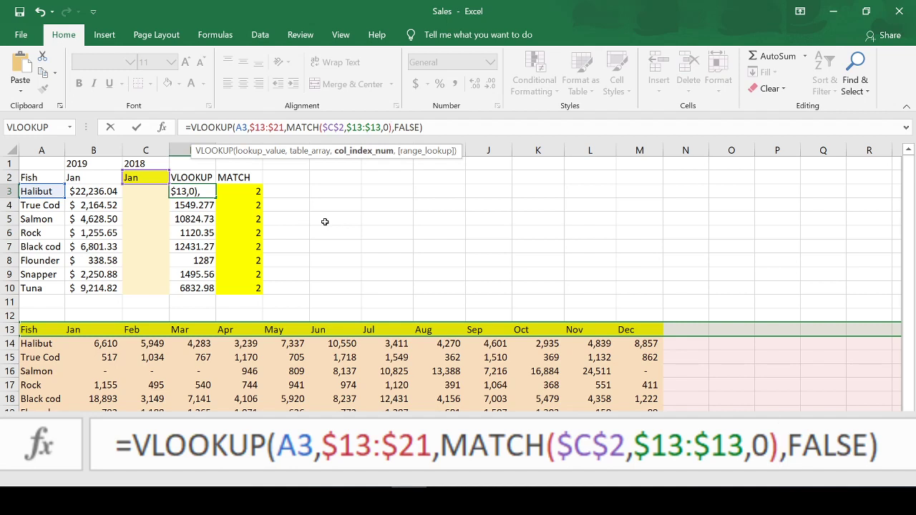
key("Return")
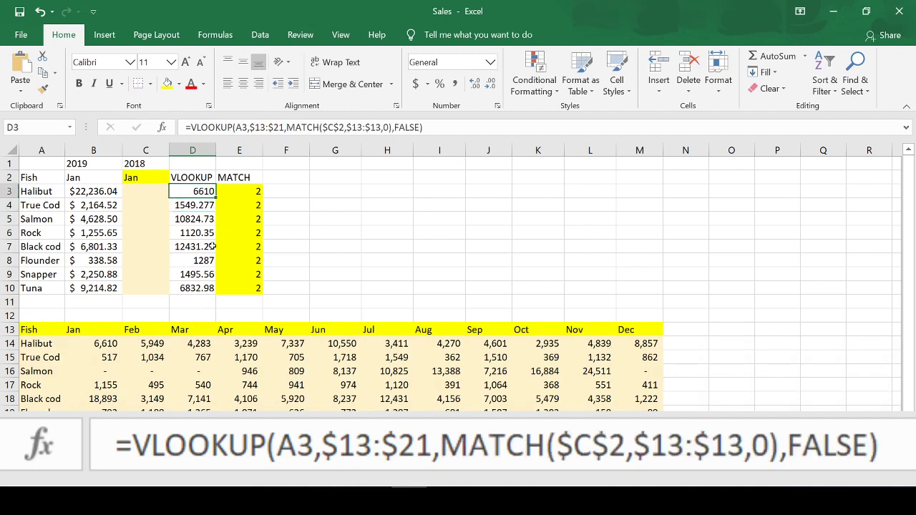
Review the MATCH formula in E3 against header row 13 and copy the combined VLOOKUP and MATCH formula from D3 down to D10.
left_click(245, 192)
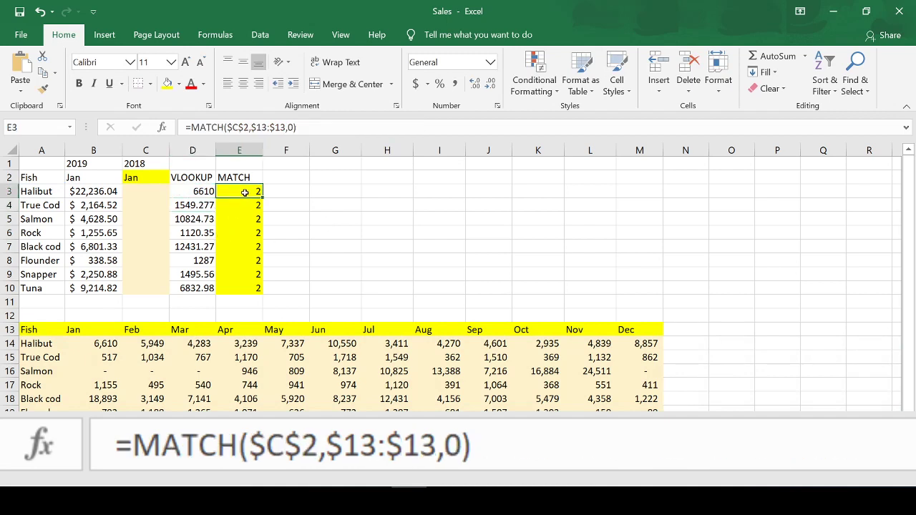
left_click(10, 329)
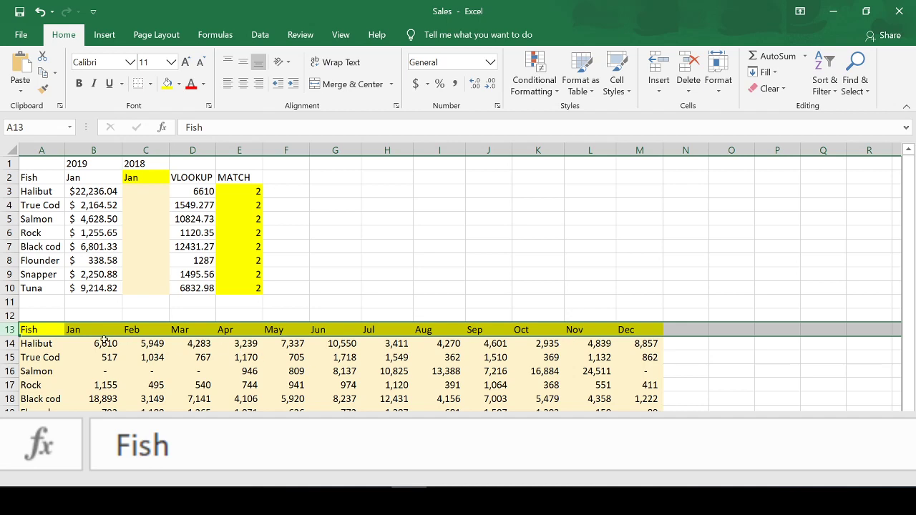
left_click(196, 190)
left_click_drag(214, 194, 209, 290)
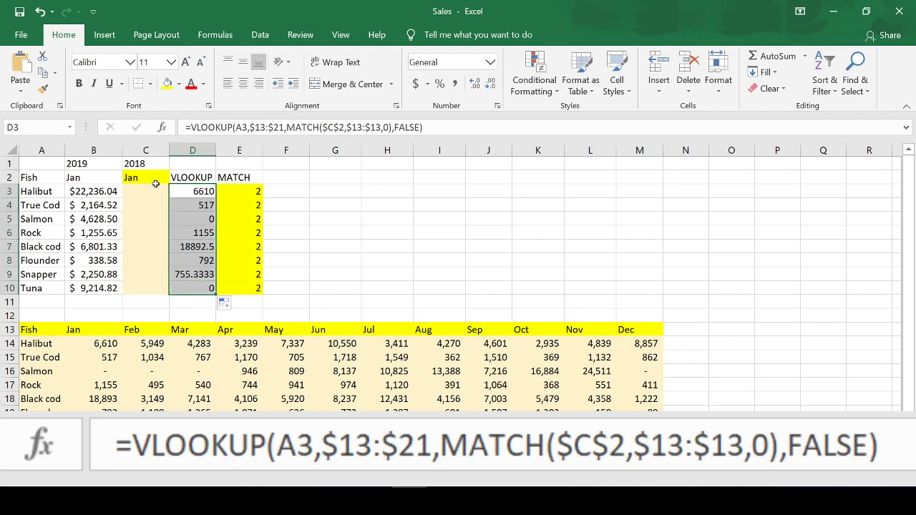
Change the month in C2 to Jul to test the combined lookup formulas.
left_click(154, 181)
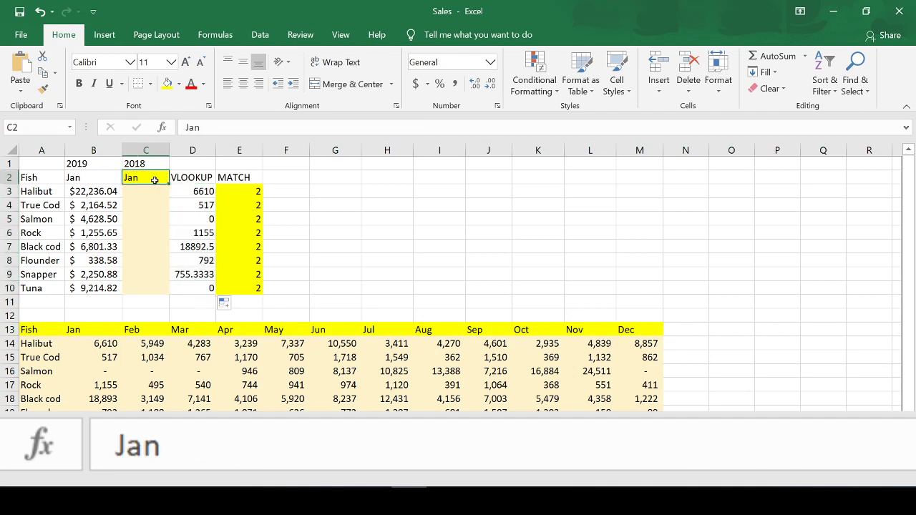
type("Jul")
key("Return")
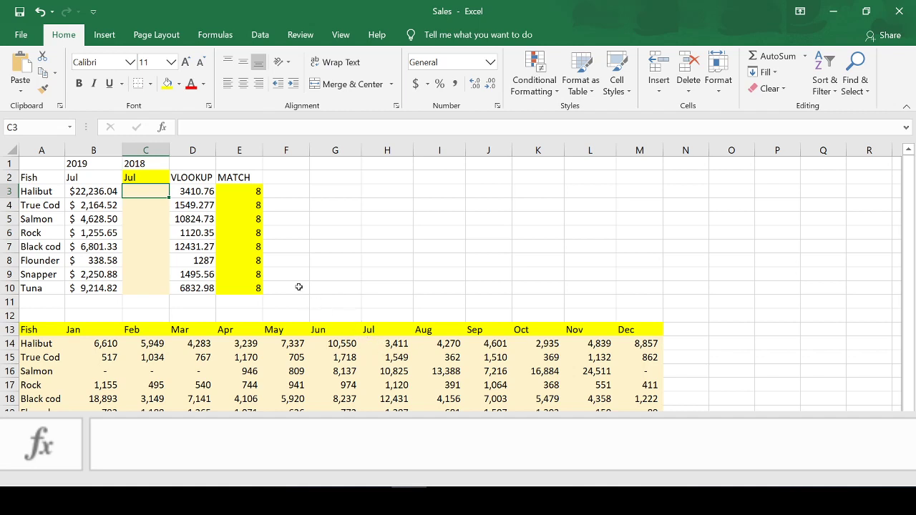
Change the month in C2 to Dec and compare the VLOOKUP results in column D with the table's Dec column.
left_click(148, 176)
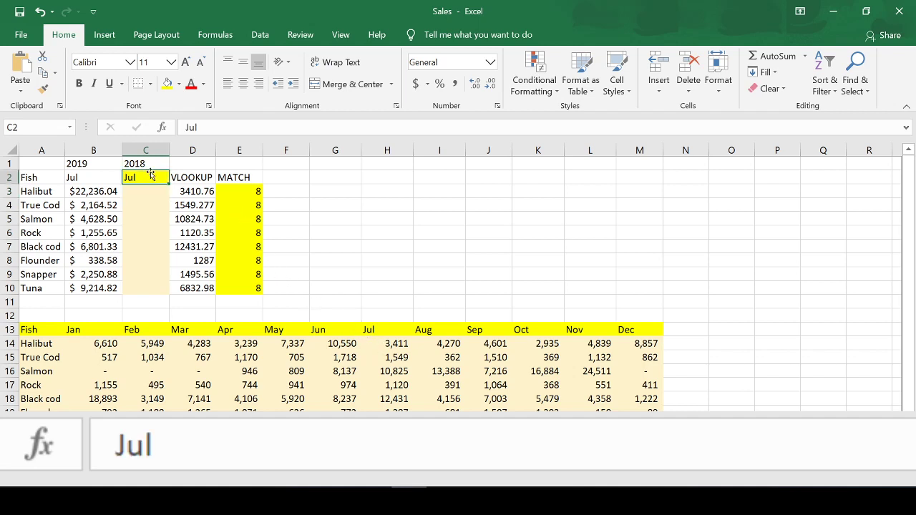
type("Dec")
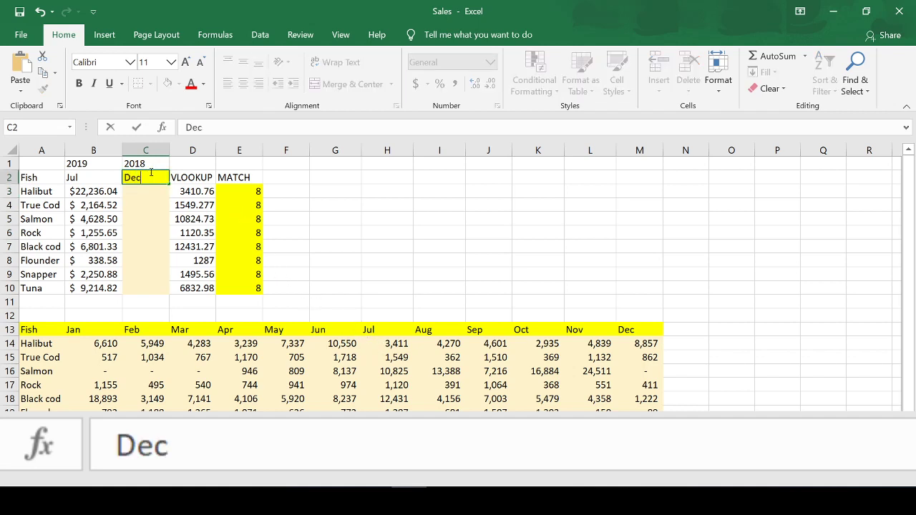
key("Return")
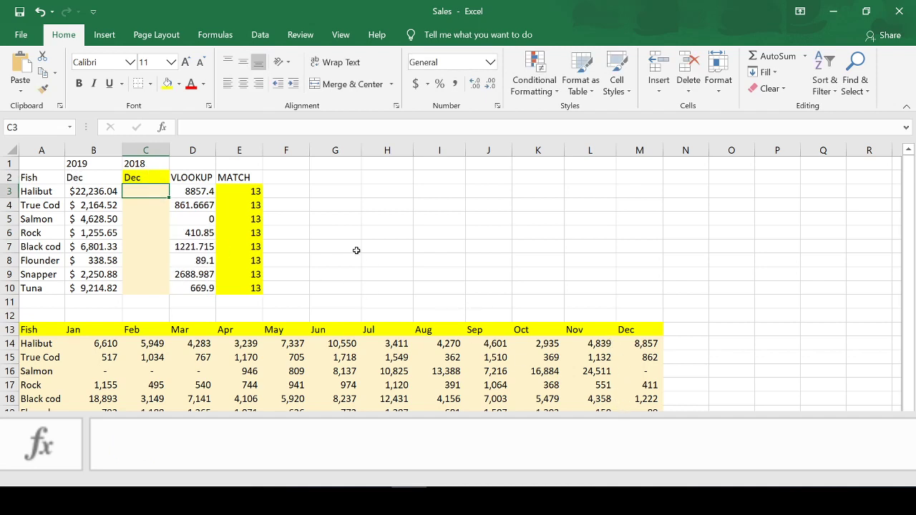
left_click(192, 195)
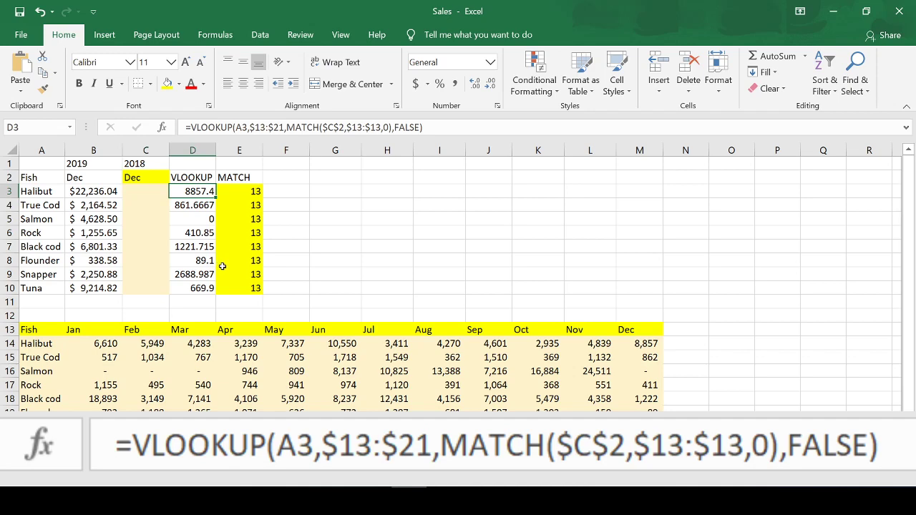
scroll(245, 319, "down", 1)
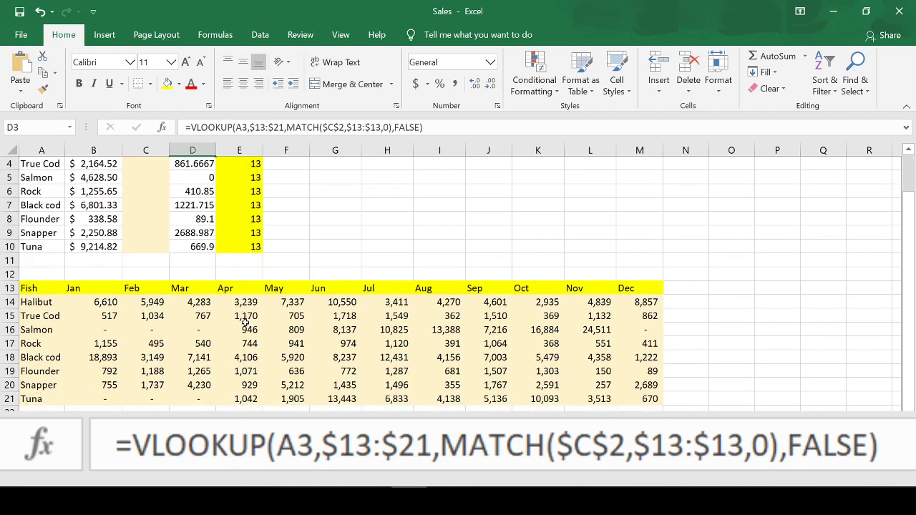
scroll(245, 324, "up", 1)
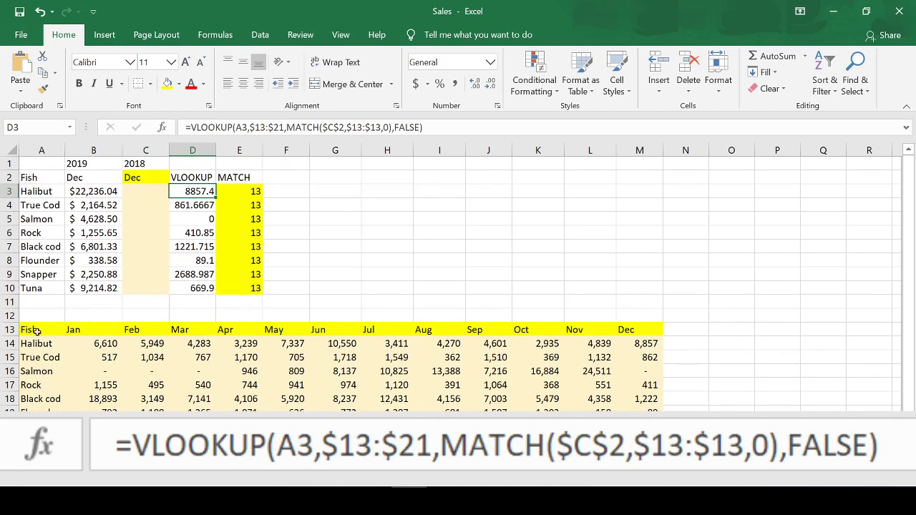
left_click(136, 175)
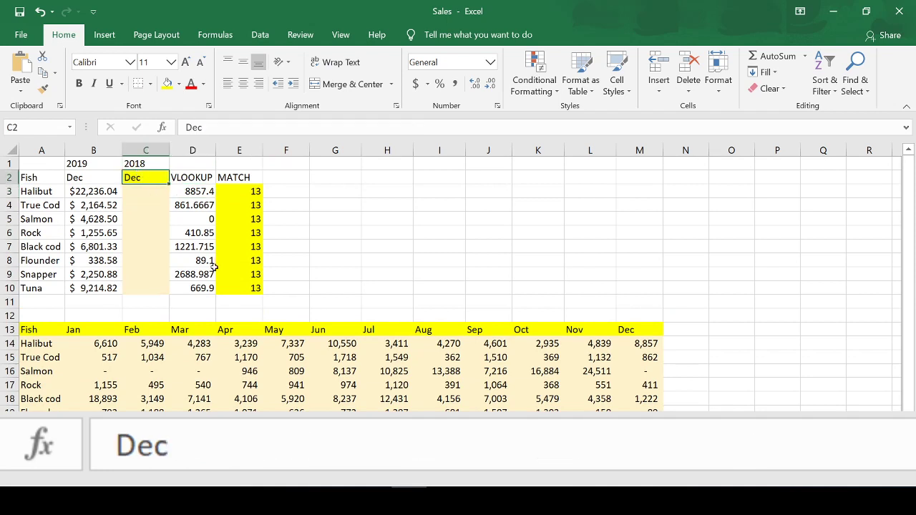